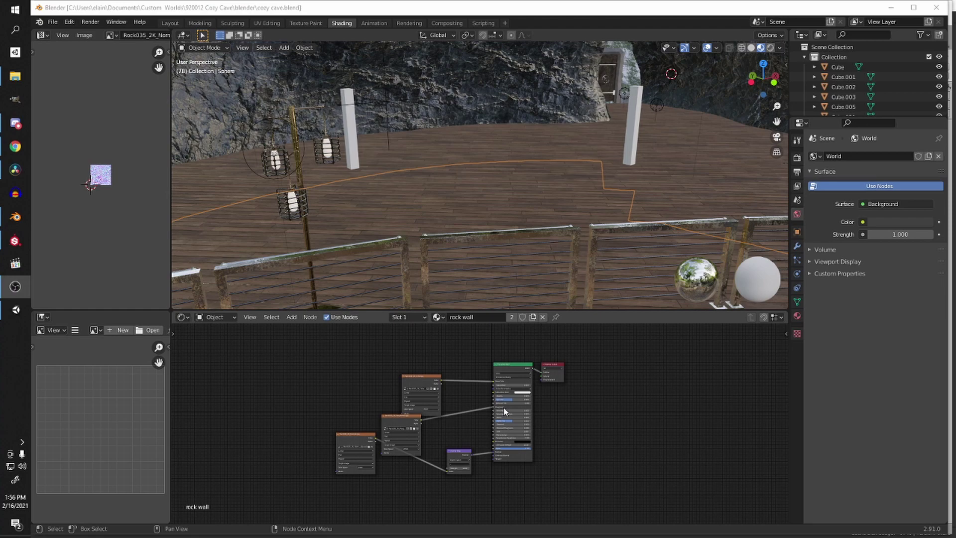
# - Switch the 3D viewport to rendered shading and look over the cave's deck, railings and lights
pyautogui.moveTo(509, 255); pyautogui.dragTo(459, 176, button='middle')
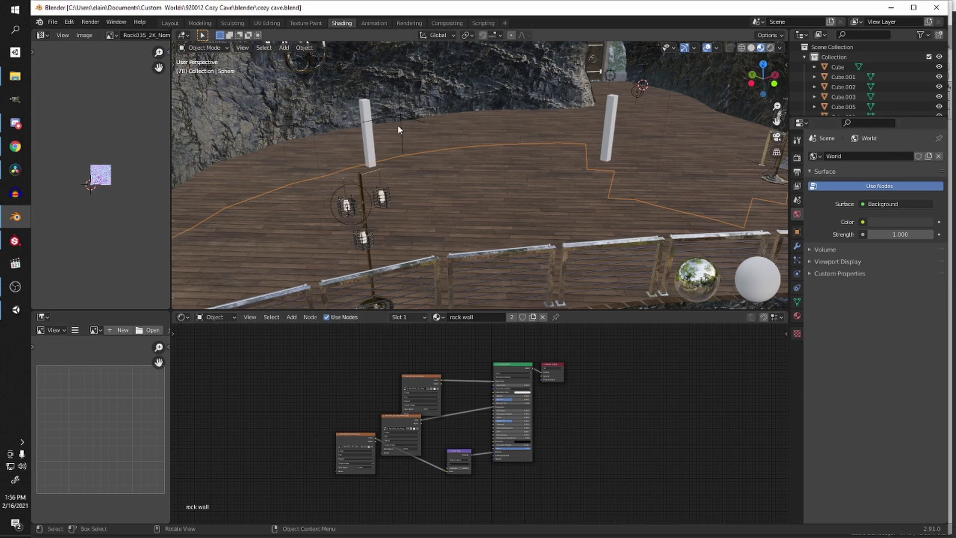
pyautogui.click(769, 48)
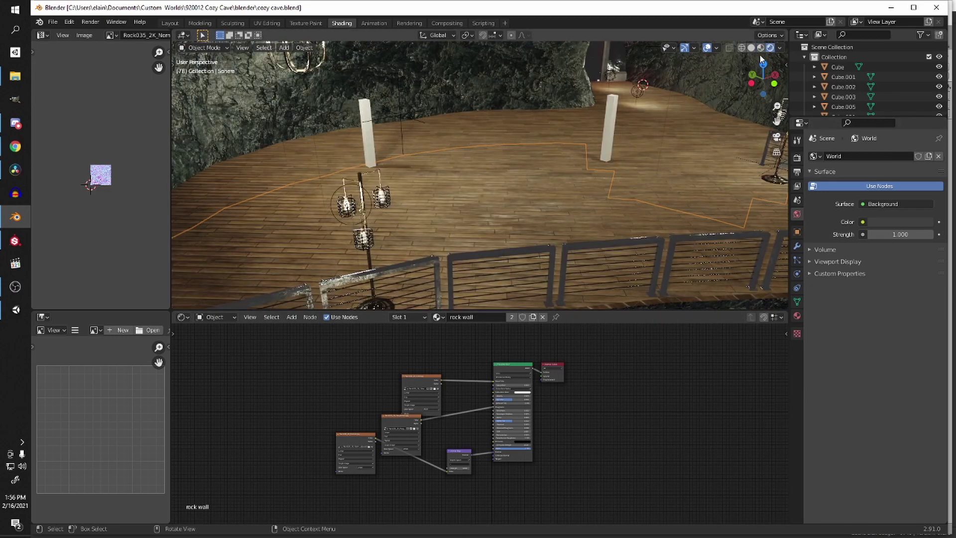
pyautogui.moveTo(760, 55); pyautogui.dragTo(505, 276, button='middle')
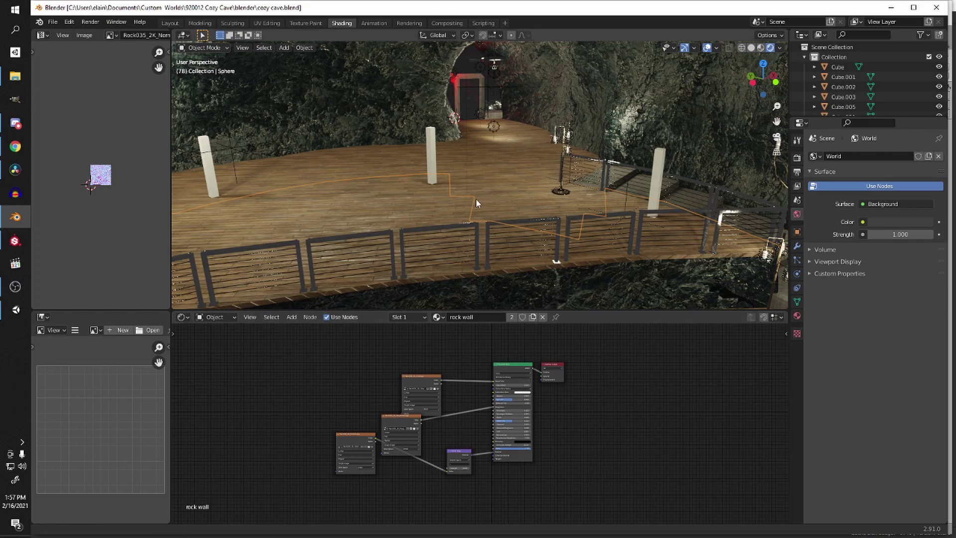
pyautogui.moveTo(476, 199); pyautogui.dragTo(490, 259, button='middle')
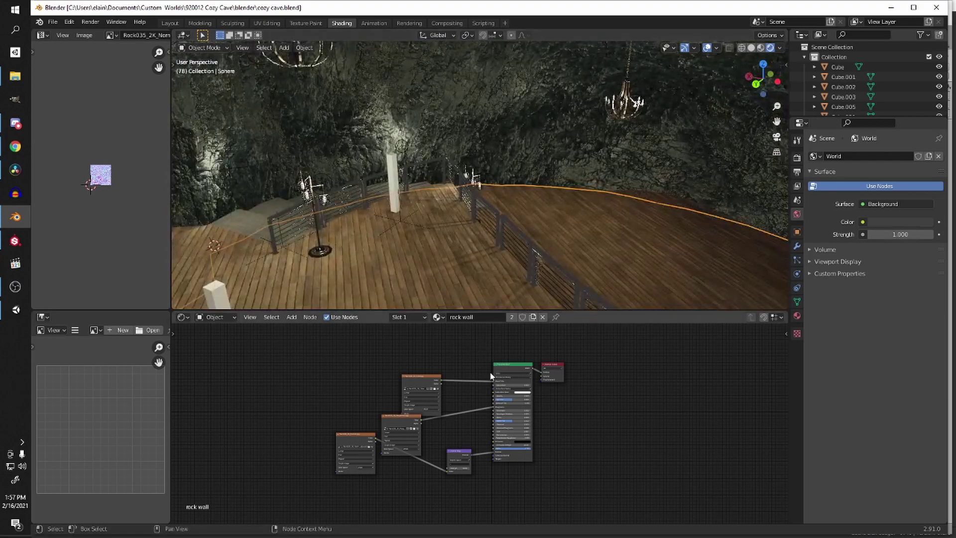
pyautogui.moveTo(359, 72); pyautogui.dragTo(451, 229, button='middle')
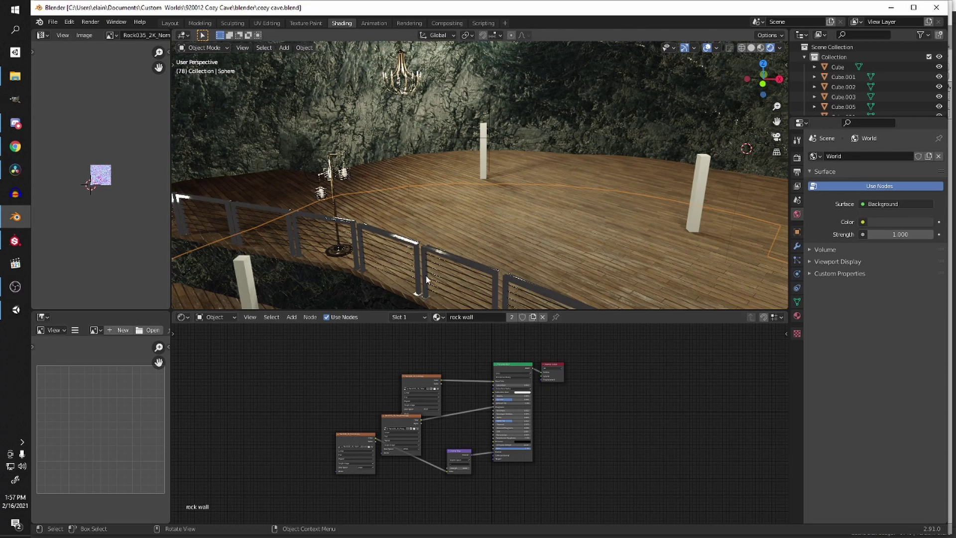
pyautogui.moveTo(354, 235); pyautogui.dragTo(419, 219, button='middle')
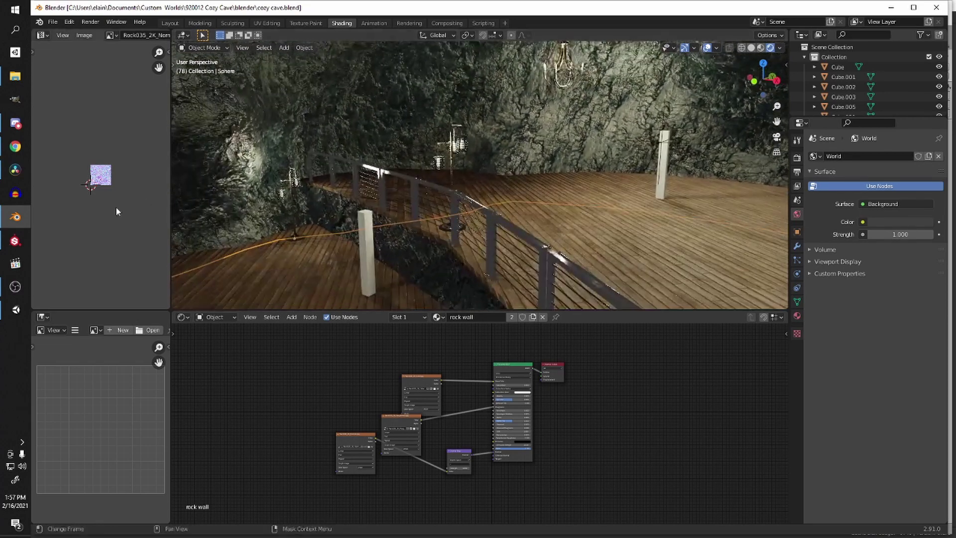
# - Export the scene in FBX format as cave room.fbx into the 920012 Cozy Cave folder
pyautogui.click(51, 22)
pyautogui.moveTo(57, 167)
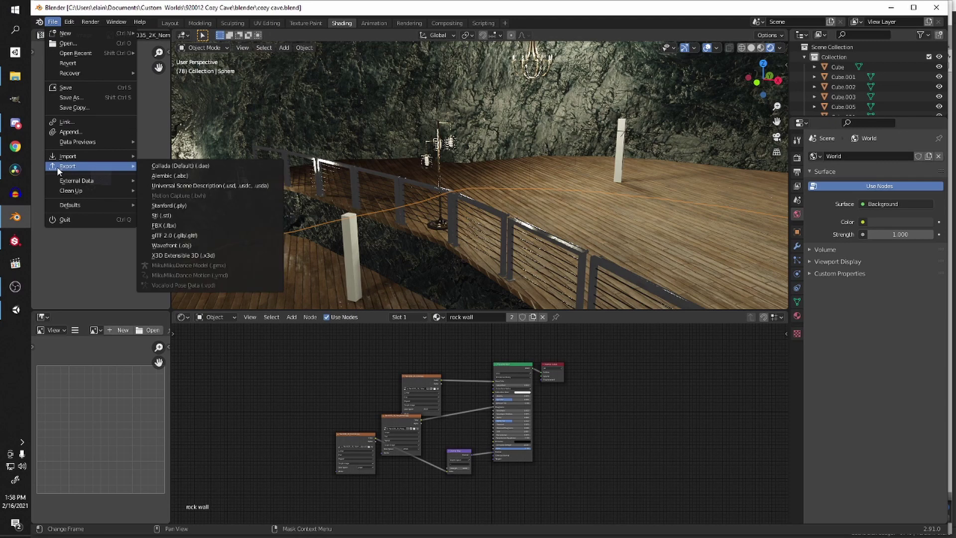
pyautogui.click(172, 226)
pyautogui.click(498, 155)
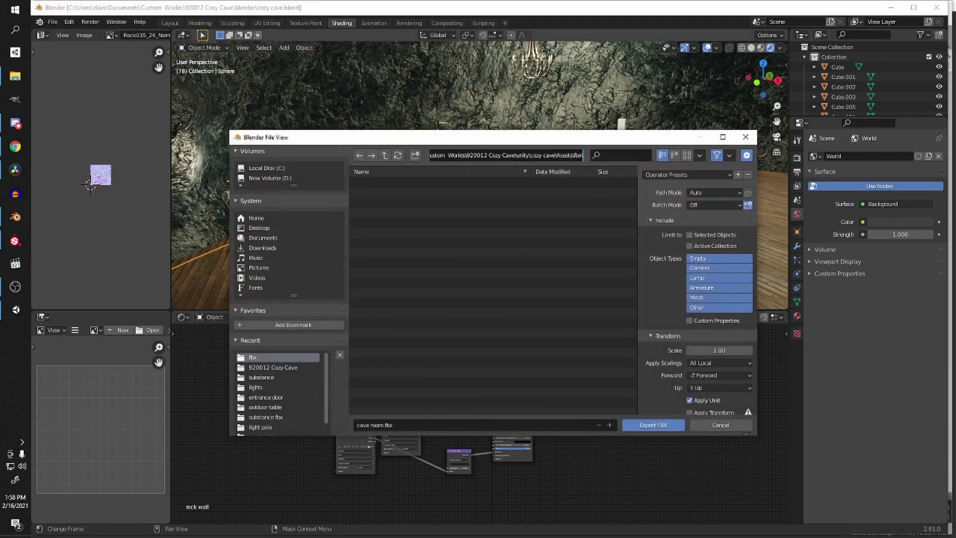
pyautogui.hotkey('ctrl', 'BackSpace')
pyautogui.hotkey('ctrl', 'BackSpace')
pyautogui.hotkey('ctrl', 'BackSpace')
pyautogui.hotkey('ctrl', 'BackSpace')
pyautogui.press('Return')
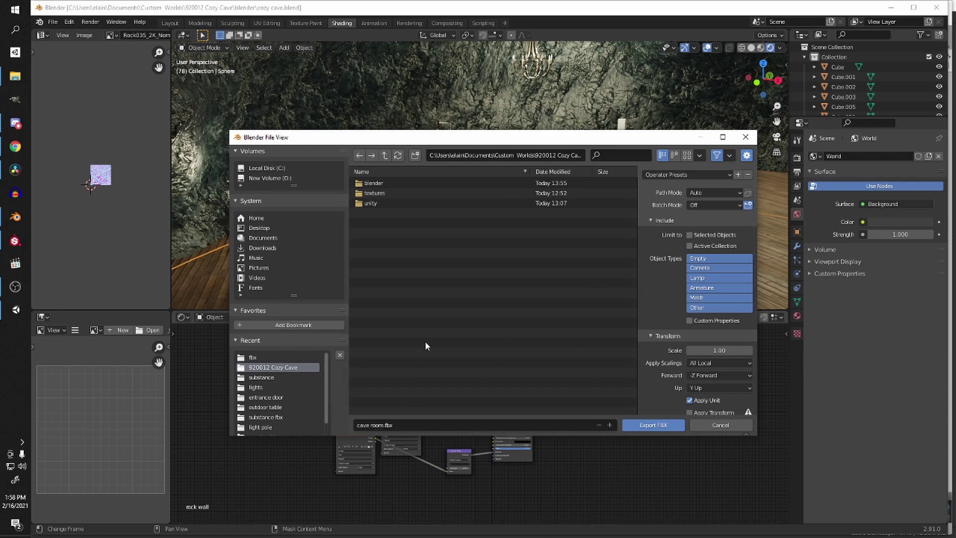
pyautogui.click(667, 426)
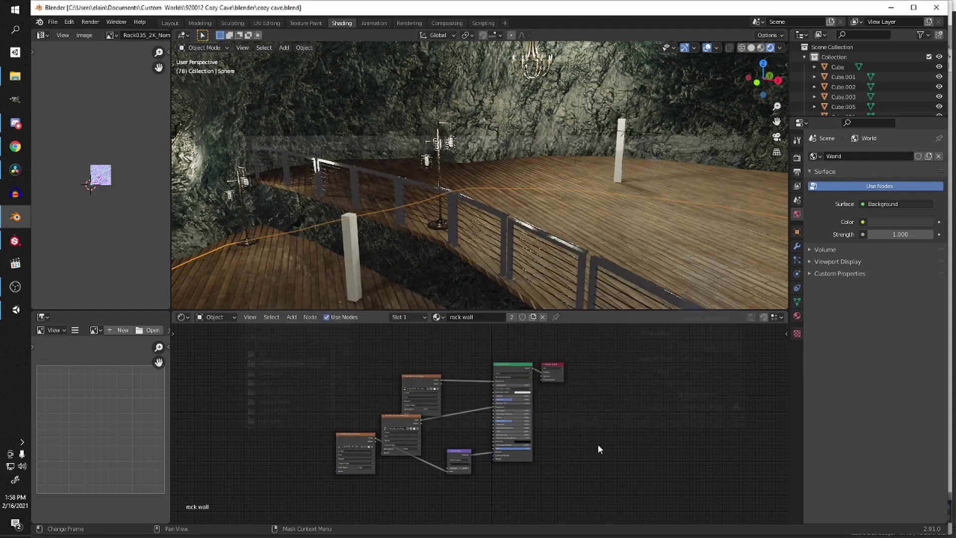
# - Switch to Unity, import the exported cave room model into the project's fbx folder and open that folder
pyautogui.click(17, 310)
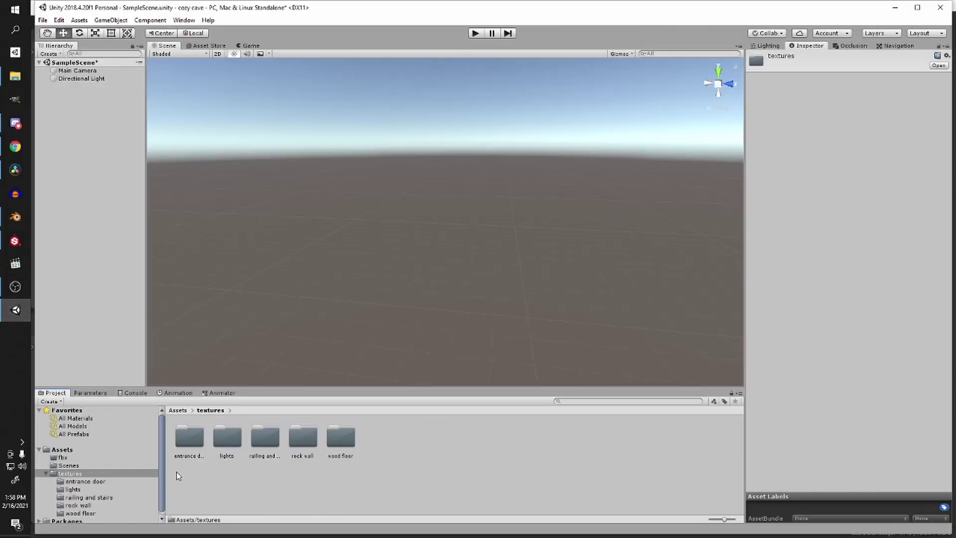
pyautogui.click(178, 409)
pyautogui.doubleClick(280, 444)
pyautogui.click(177, 409)
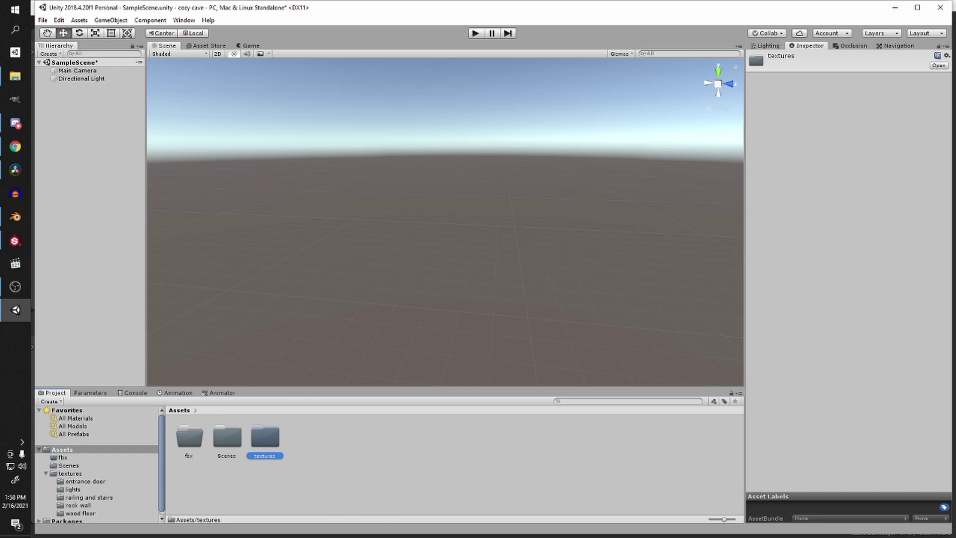
pyautogui.moveTo(406, 450); pyautogui.dragTo(192, 442)
pyautogui.doubleClick(189, 437)
# - Add the cave room model to the SampleScene hierarchy and view it in the scene
pyautogui.click(183, 438)
pyautogui.moveTo(189, 454); pyautogui.dragTo(111, 305)
pyautogui.keyDown('alt'); pyautogui.moveTo(419, 248); pyautogui.dragTo(430, 227); pyautogui.keyUp('alt')
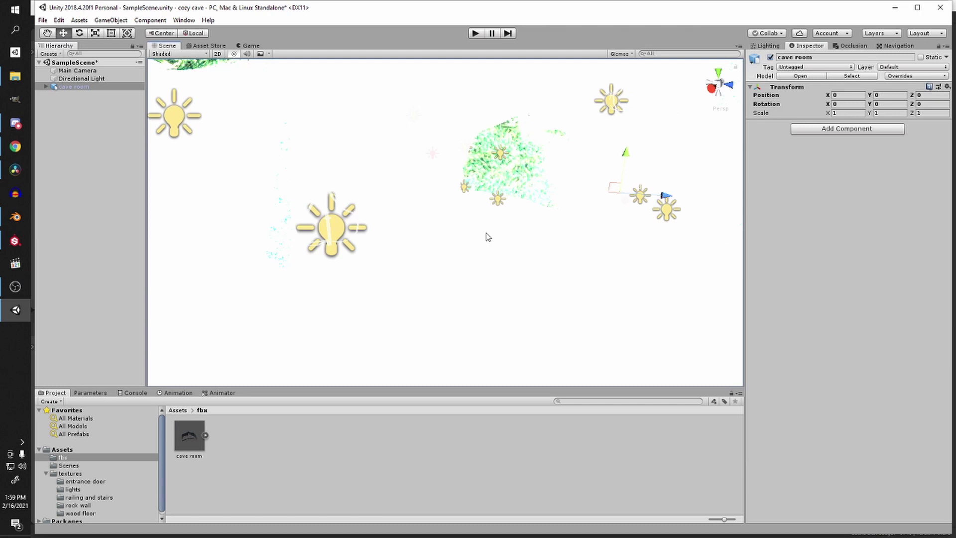
pyautogui.keyDown('alt'); pyautogui.moveTo(509, 236); pyautogui.dragTo(367, 228); pyautogui.keyUp('alt')
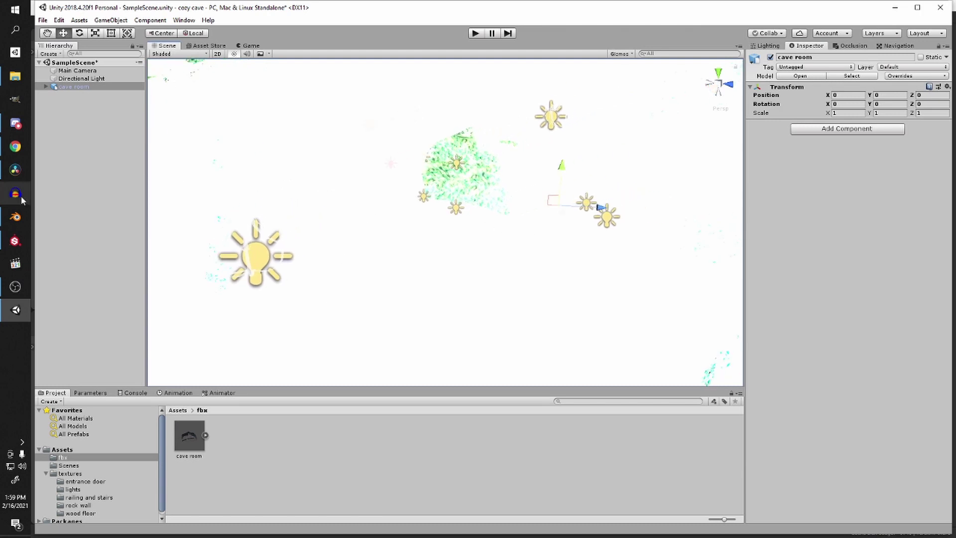
# - Switch to Blender and show the light properties of the point light near the entrance door
pyautogui.click(15, 217)
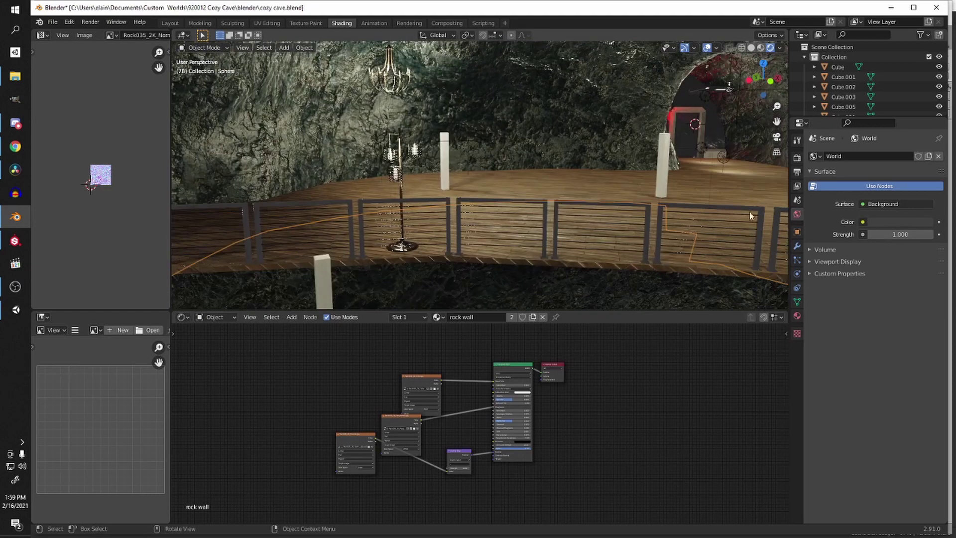
pyautogui.click(718, 155)
pyautogui.click(796, 274)
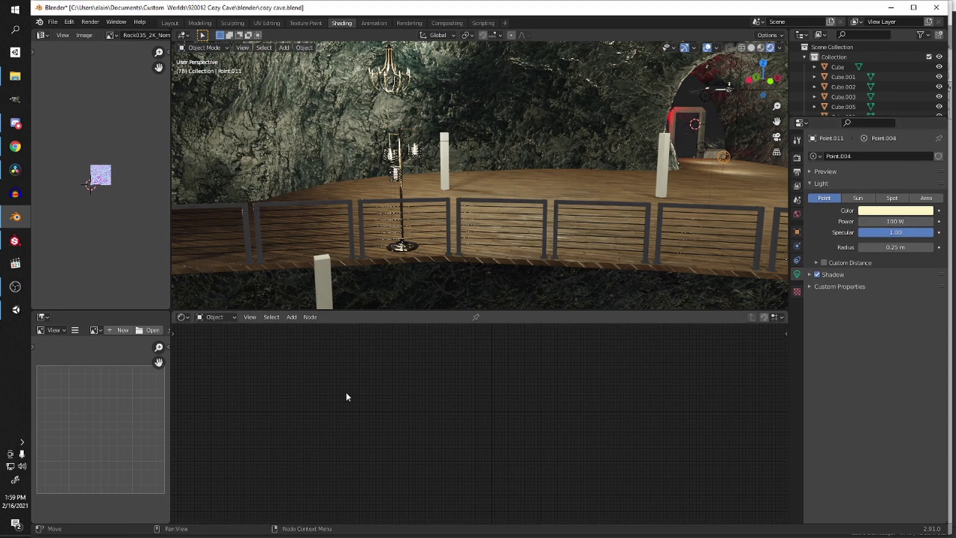
# - Switch to Unity, disable Import Lights in the cave room model's import settings and apply the change
pyautogui.click(19, 320)
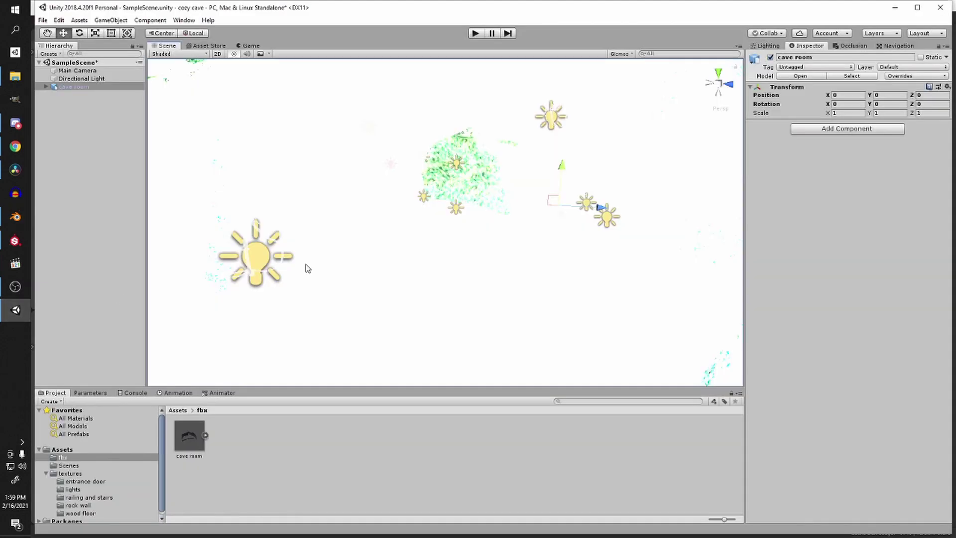
pyautogui.click(199, 454)
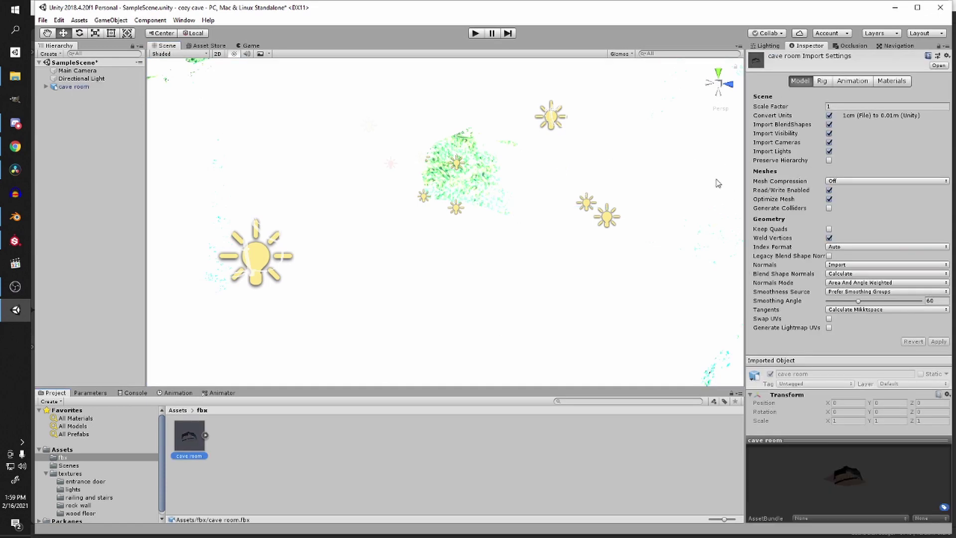
pyautogui.click(829, 151)
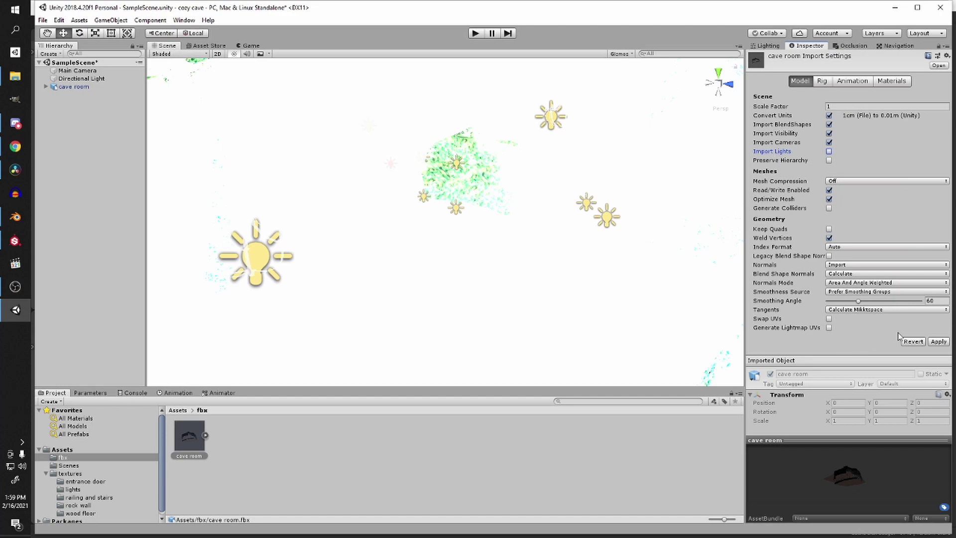
pyautogui.click(938, 342)
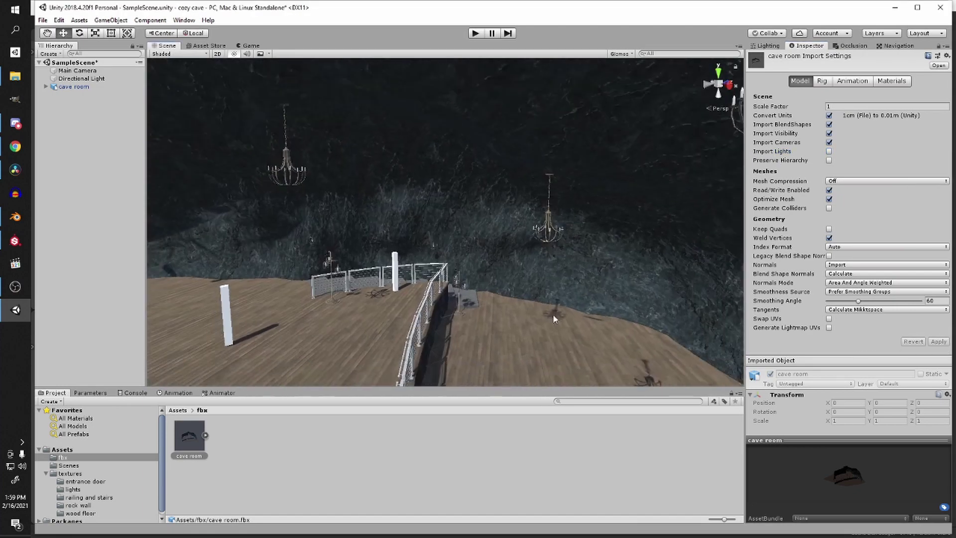
# - Look around the cave room in the scene and examine the wood floor material's shader and texture maps
pyautogui.moveTo(552, 314); pyautogui.dragTo(472, 333, button='right')
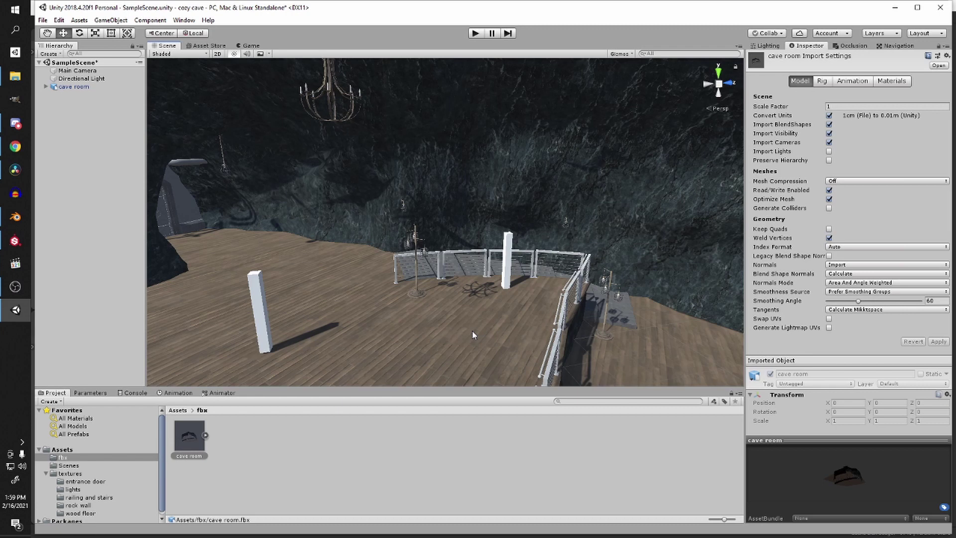
pyautogui.moveTo(472, 330); pyautogui.dragTo(402, 303, button='right')
pyautogui.press('w')
pyautogui.press('w')
pyautogui.press('s')
pyautogui.click(178, 410)
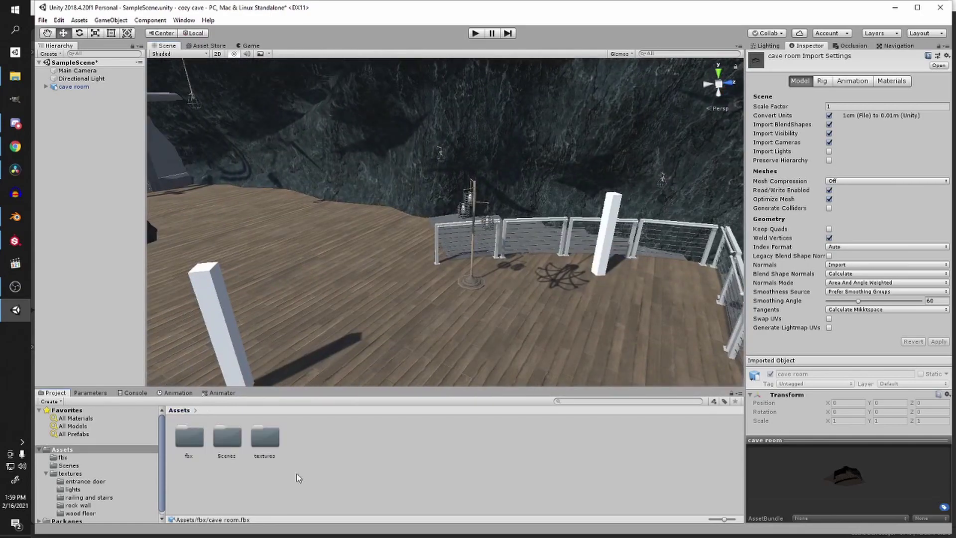
pyautogui.moveTo(377, 260); pyautogui.dragTo(399, 225, button='right')
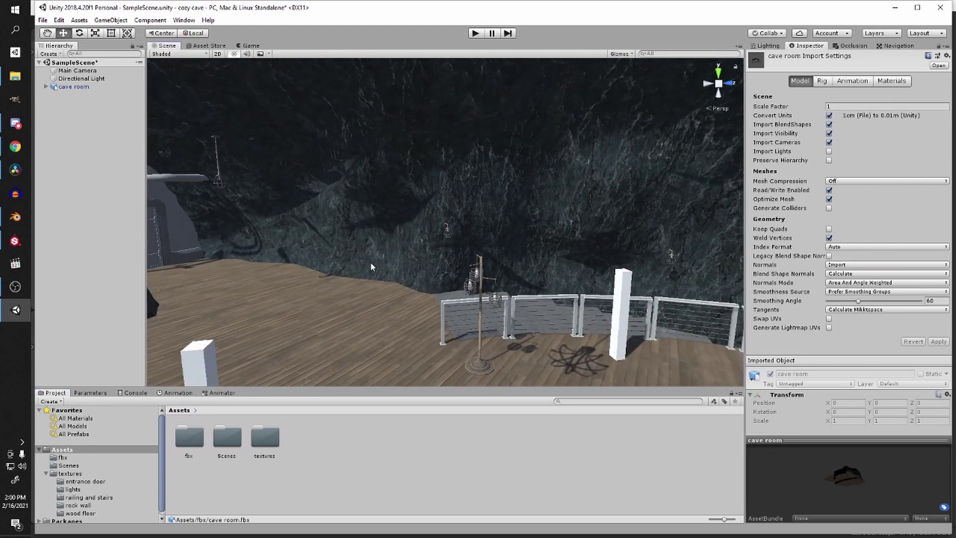
pyautogui.doubleClick(255, 434)
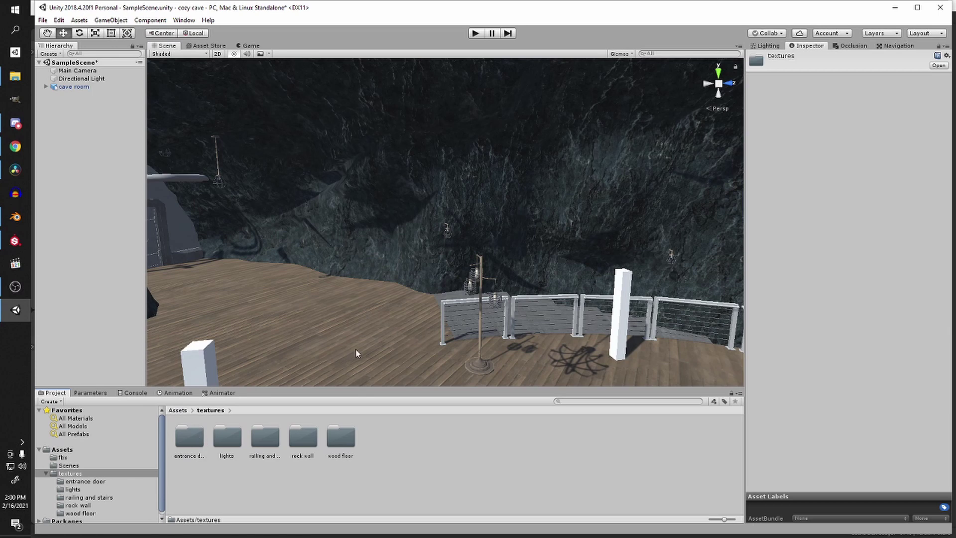
pyautogui.doubleClick(343, 438)
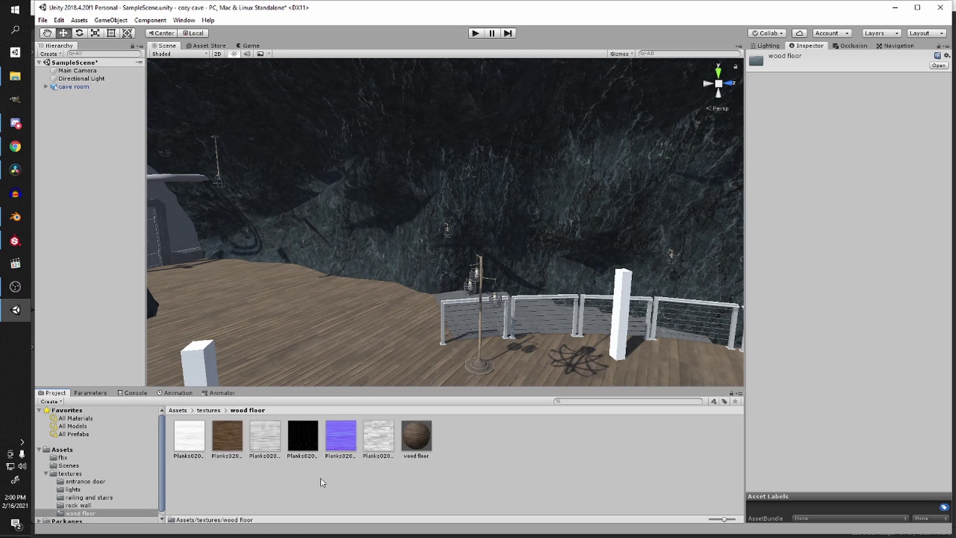
pyautogui.click(416, 437)
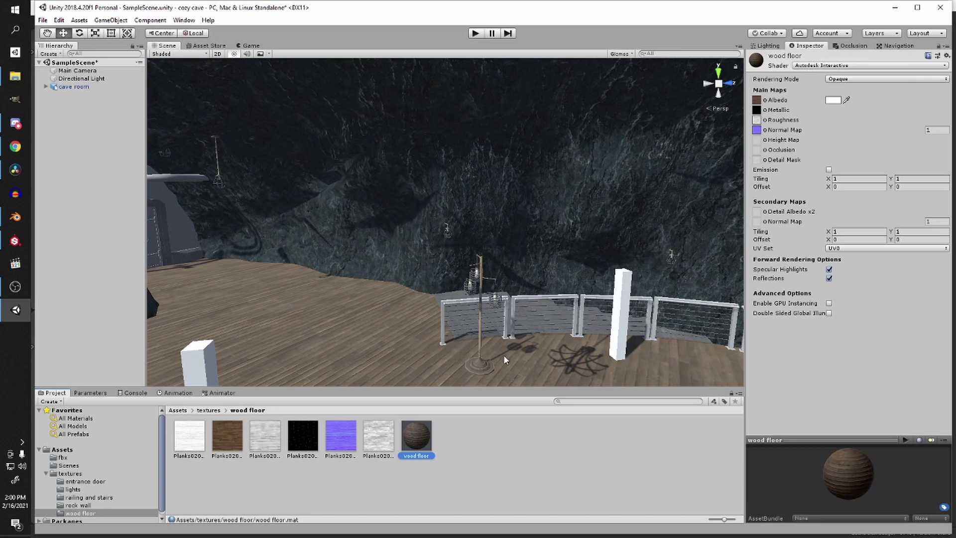
pyautogui.moveTo(503, 358); pyautogui.dragTo(427, 299, button='middle')
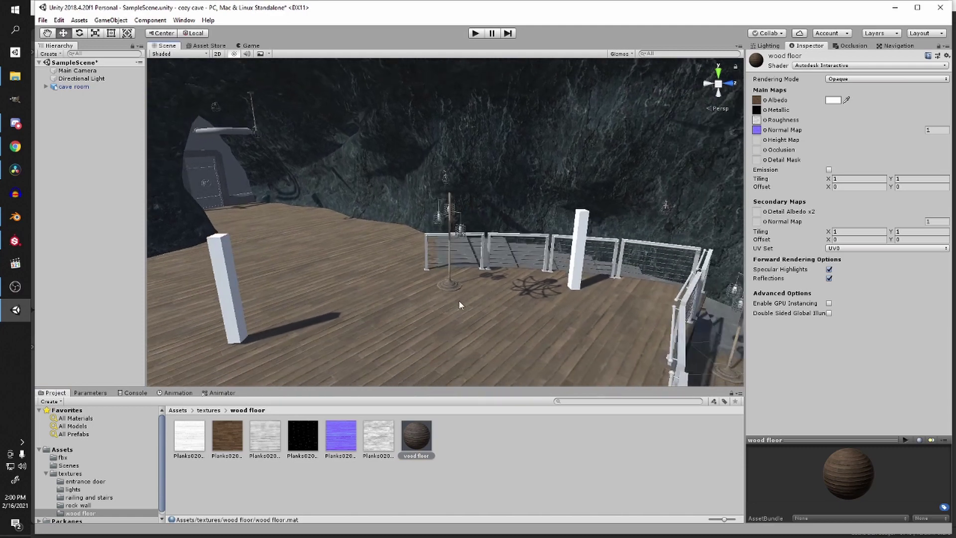
pyautogui.moveTo(497, 294); pyautogui.dragTo(506, 317, button='middle')
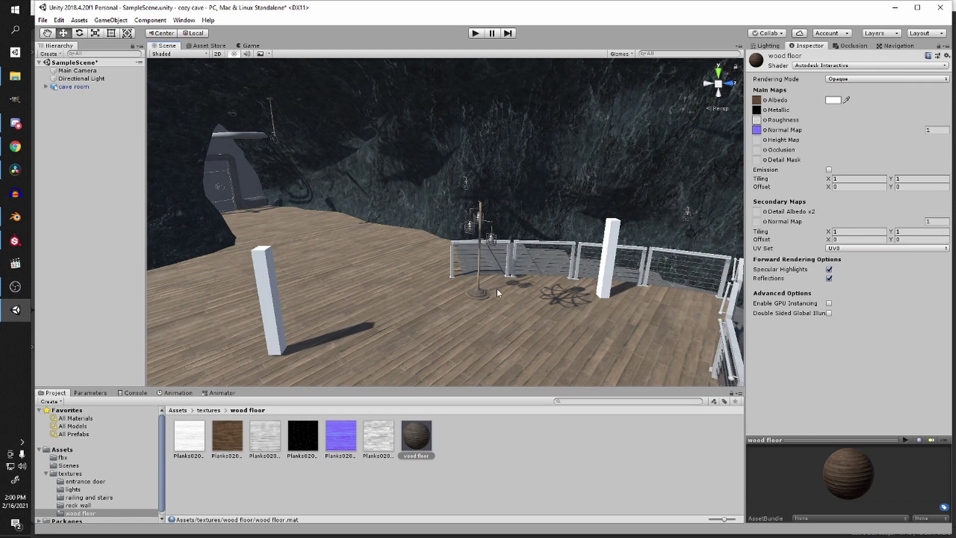
# - Open the rock wall texture folder and examine the rock walls in the scene
pyautogui.click(205, 410)
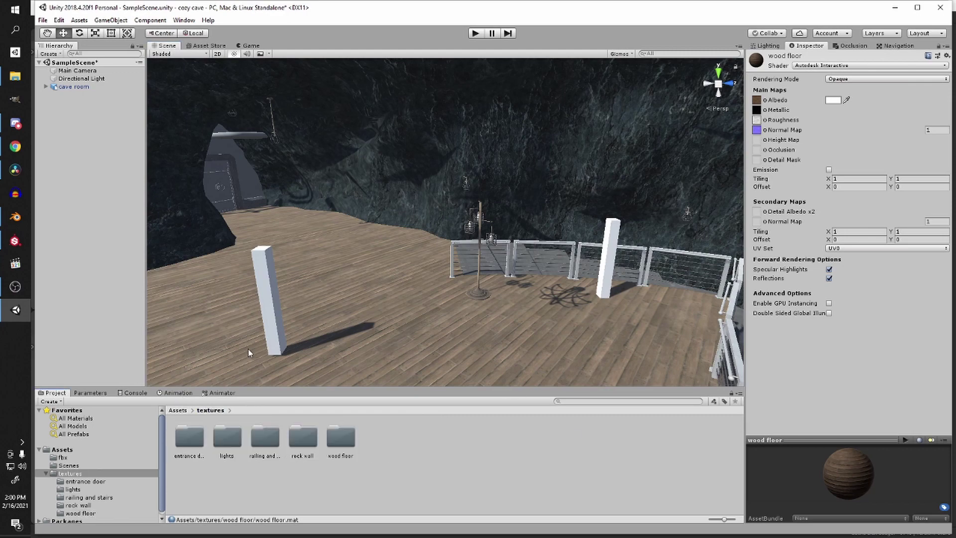
pyautogui.doubleClick(302, 438)
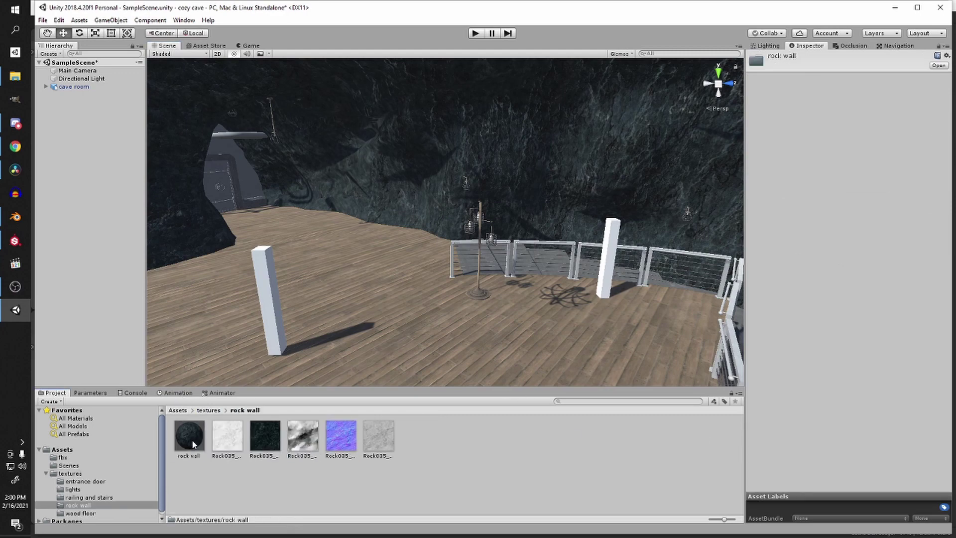
pyautogui.moveTo(552, 104); pyautogui.dragTo(279, 359, button='right')
# - Create a material named lights in the lights texture folder and set its shader to Autodesk Interactive
pyautogui.click(205, 410)
pyautogui.doubleClick(228, 436)
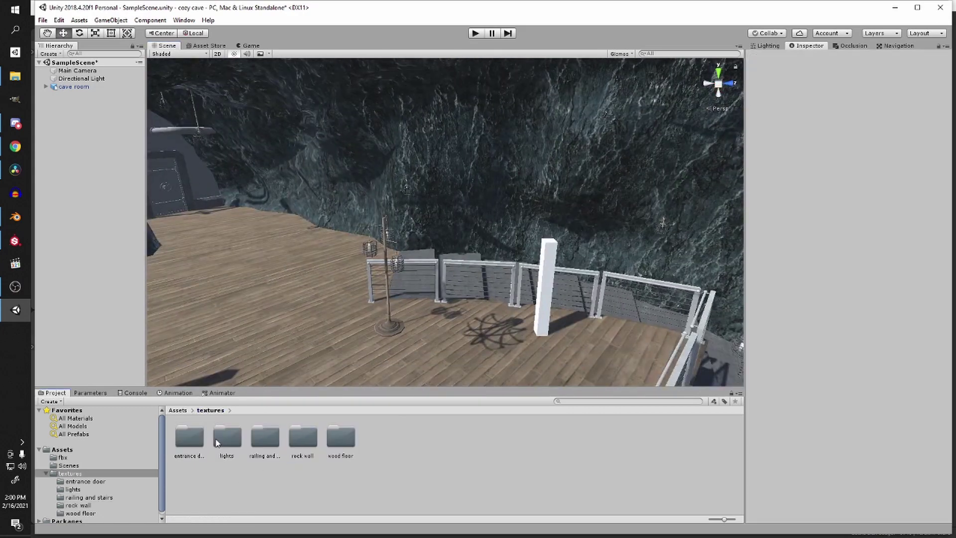
pyautogui.rightClick(358, 468)
pyautogui.moveTo(445, 233)
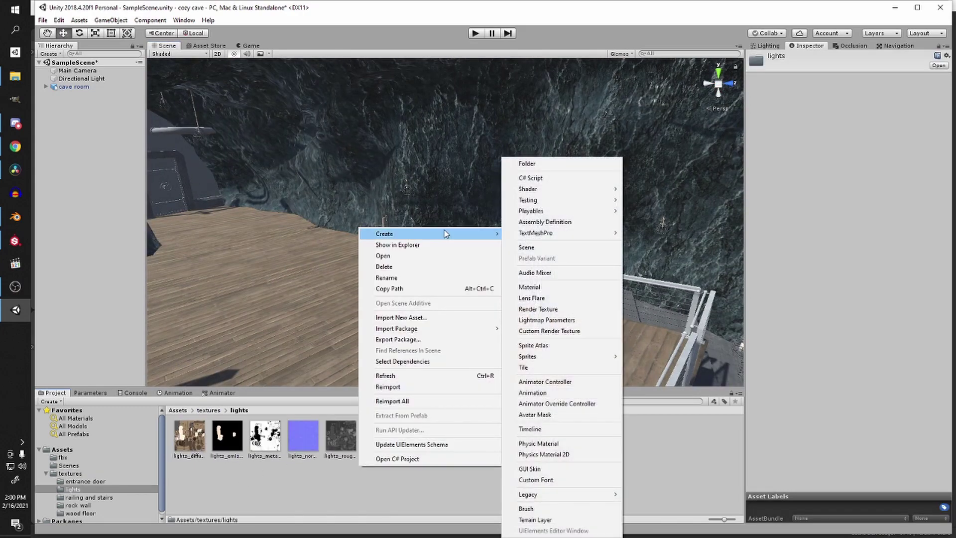
pyautogui.click(530, 287)
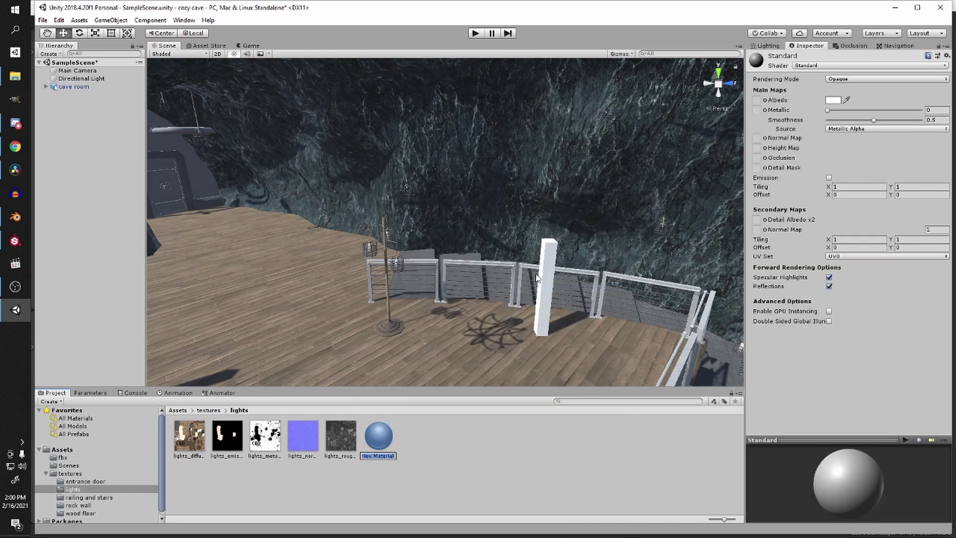
pyautogui.write('lights')
pyautogui.press('Return')
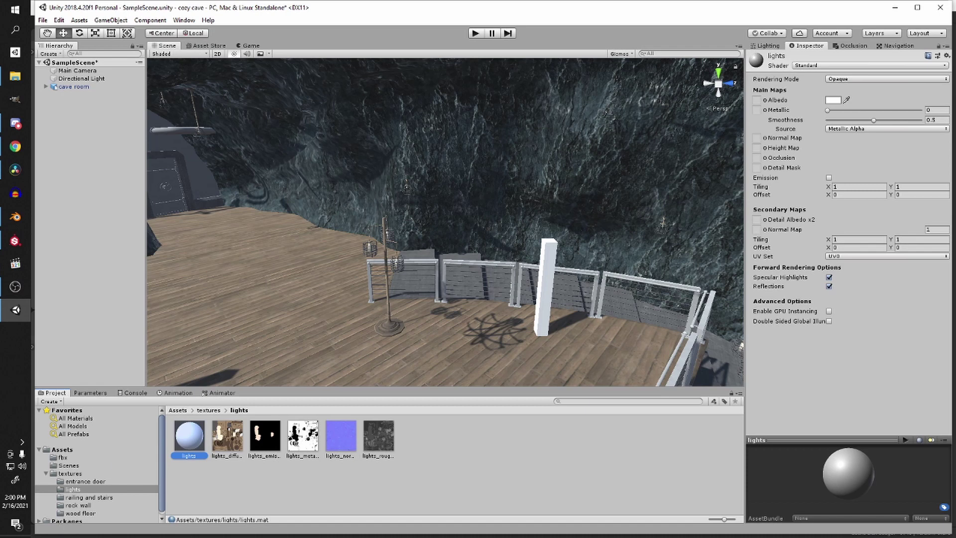
pyautogui.click(932, 65)
pyautogui.click(859, 81)
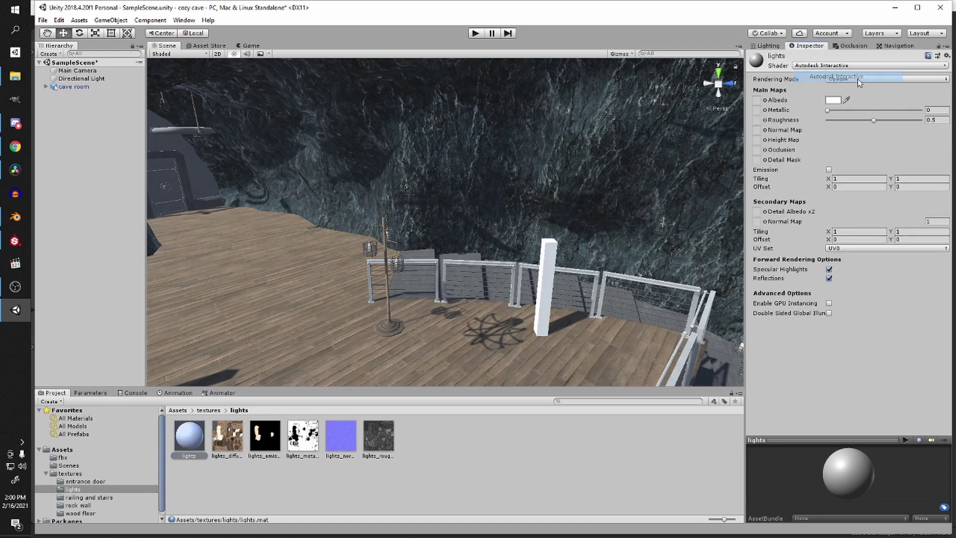
# - Assign the lights diffuse, normal, roughness and metallic textures to their matching maps, and enable emission with the lights emissive texture as its color map
pyautogui.moveTo(252, 434); pyautogui.dragTo(757, 100)
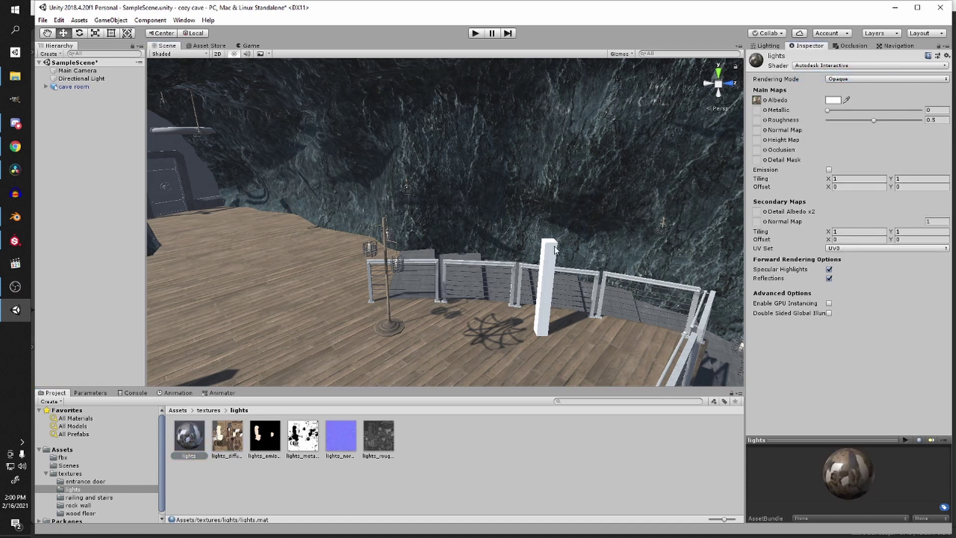
pyautogui.moveTo(349, 434); pyautogui.dragTo(756, 130)
pyautogui.click(920, 149)
pyautogui.click(829, 170)
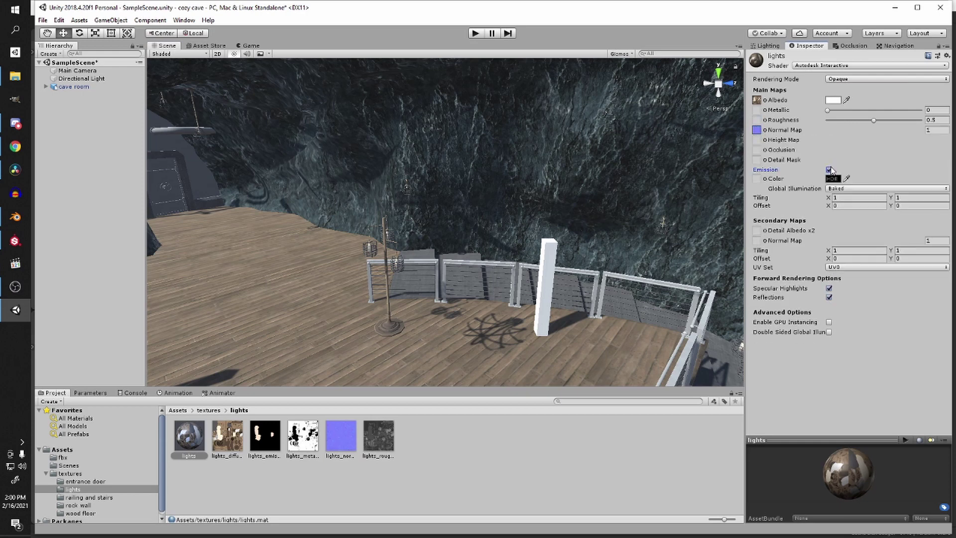
pyautogui.moveTo(250, 424); pyautogui.dragTo(757, 179)
pyautogui.moveTo(378, 434); pyautogui.dragTo(757, 120)
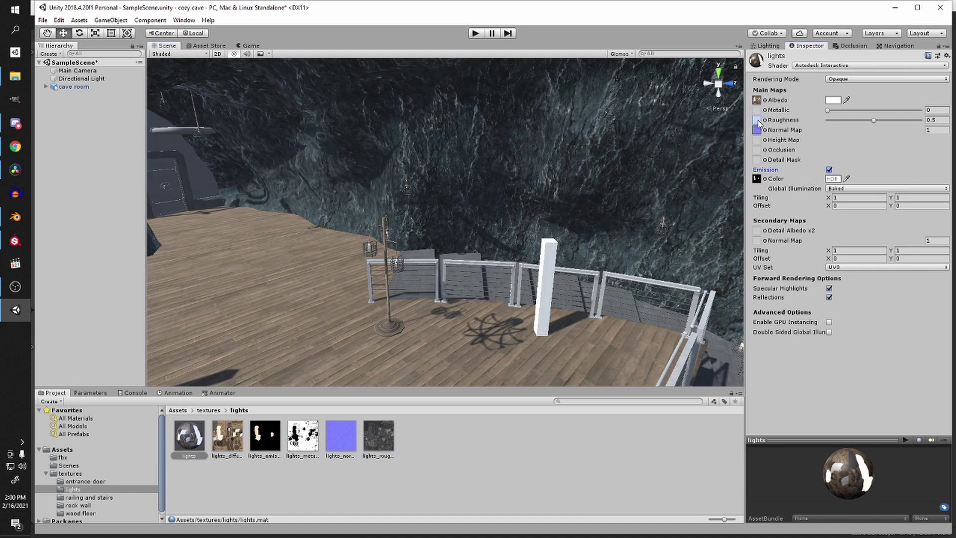
pyautogui.moveTo(302, 434); pyautogui.dragTo(757, 110)
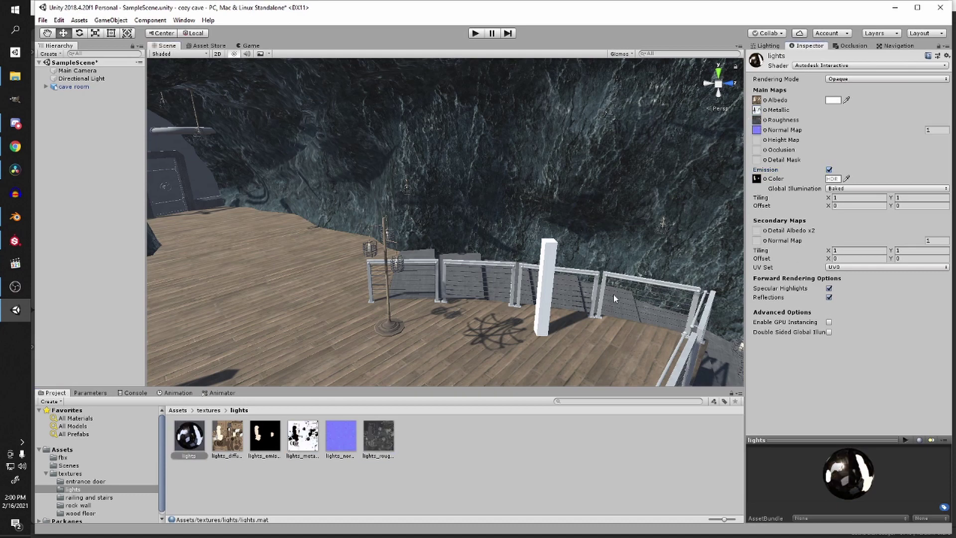
# - Apply the lights material to the standing lamp near the railing and inspect the light fixtures around the cave room
pyautogui.keyDown('alt'); pyautogui.moveTo(498, 319); pyautogui.dragTo(298, 403); pyautogui.keyUp('alt')
pyautogui.moveTo(189, 435); pyautogui.dragTo(360, 348)
pyautogui.keyDown('alt'); pyautogui.moveTo(441, 311); pyautogui.dragTo(418, 280); pyautogui.keyUp('alt')
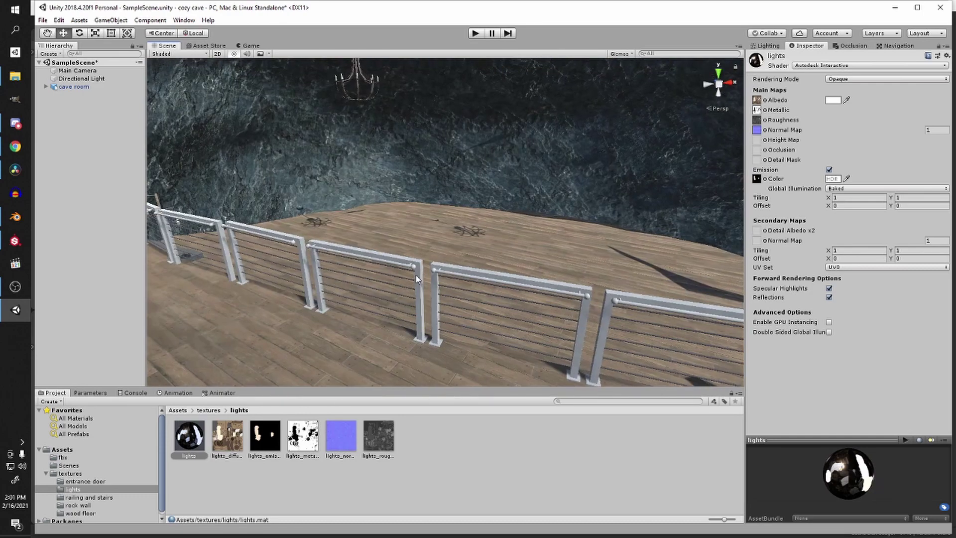
pyautogui.keyDown('alt'); pyautogui.moveTo(471, 298); pyautogui.dragTo(452, 318); pyautogui.keyUp('alt')
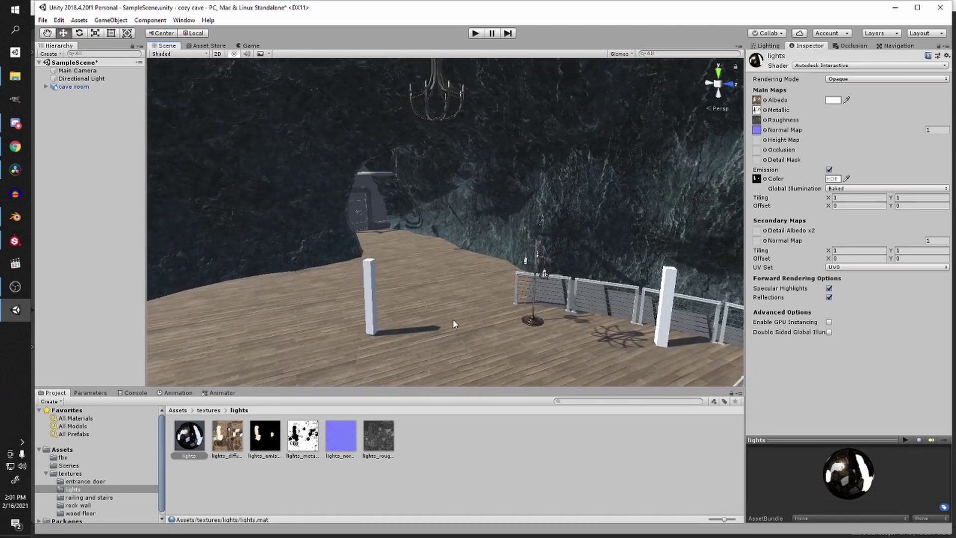